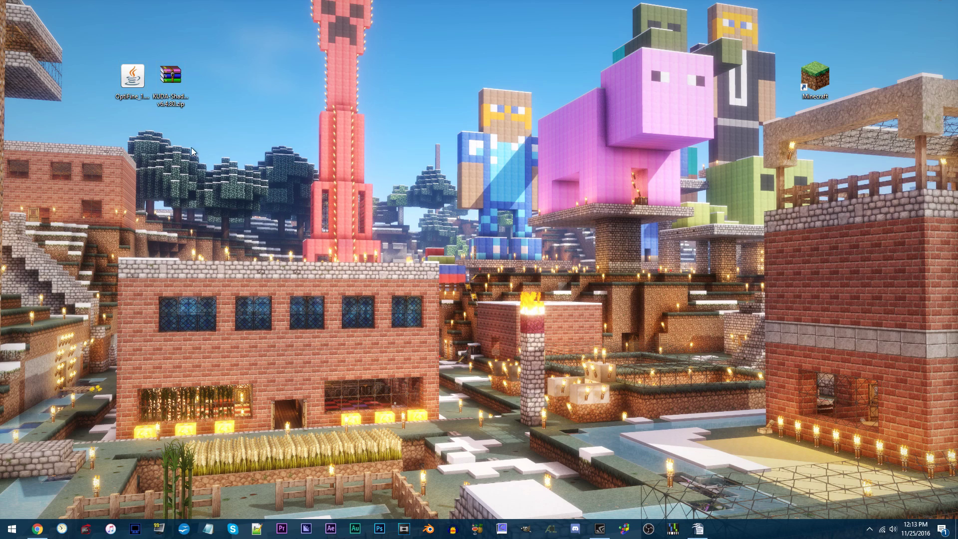
pyautogui.click(133, 83)
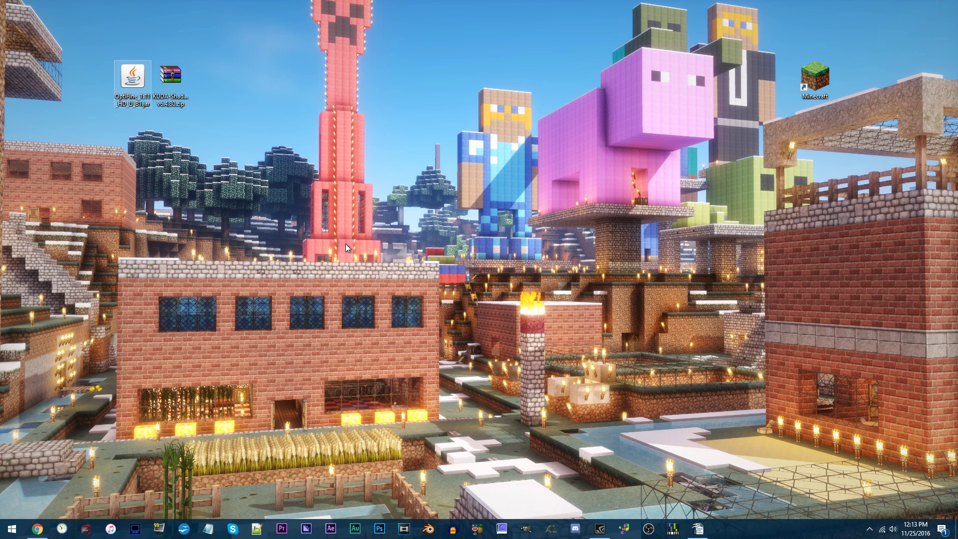
pyautogui.click(182, 88)
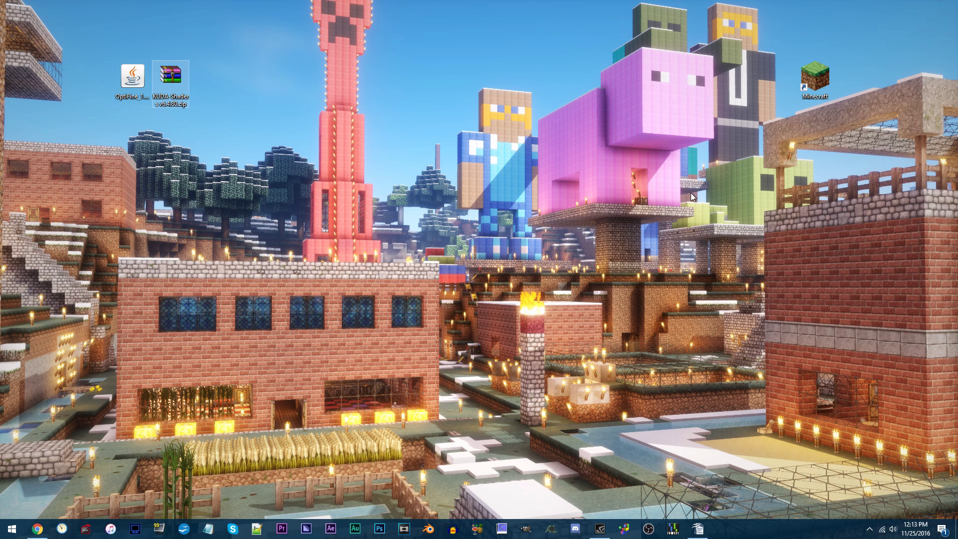
# Step: Open the Minecraft launcher and create a new profile named "1.11 Shaders (No Forge)"
pyautogui.doubleClick(815, 78)
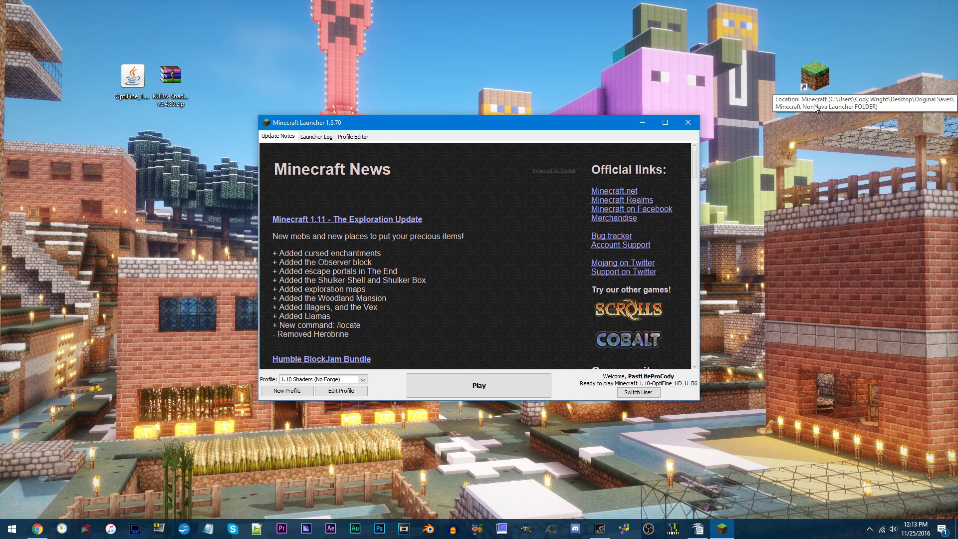
pyautogui.click(296, 392)
pyautogui.moveTo(442, 182); pyautogui.dragTo(370, 179)
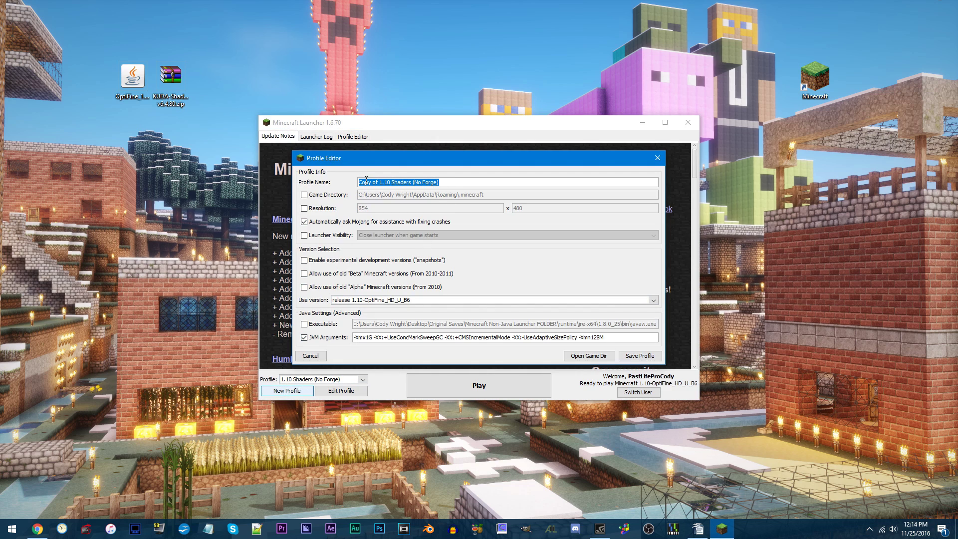
pyautogui.write('1.10 Shaders')
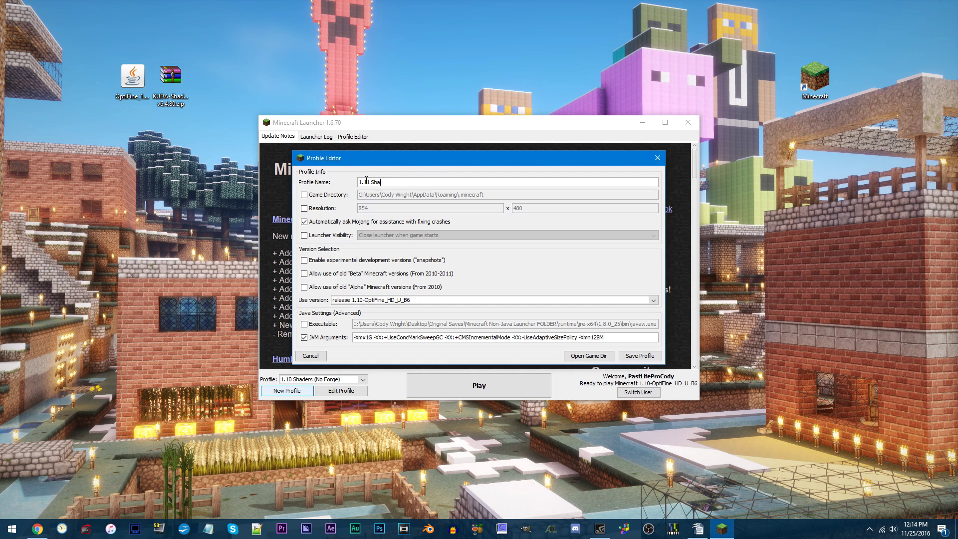
pyautogui.write(' (No Forge)')
# Step: Set the new profile to version release 1.11 with the JVM memory argument -Xmx4G, and save it
pyautogui.click(380, 300)
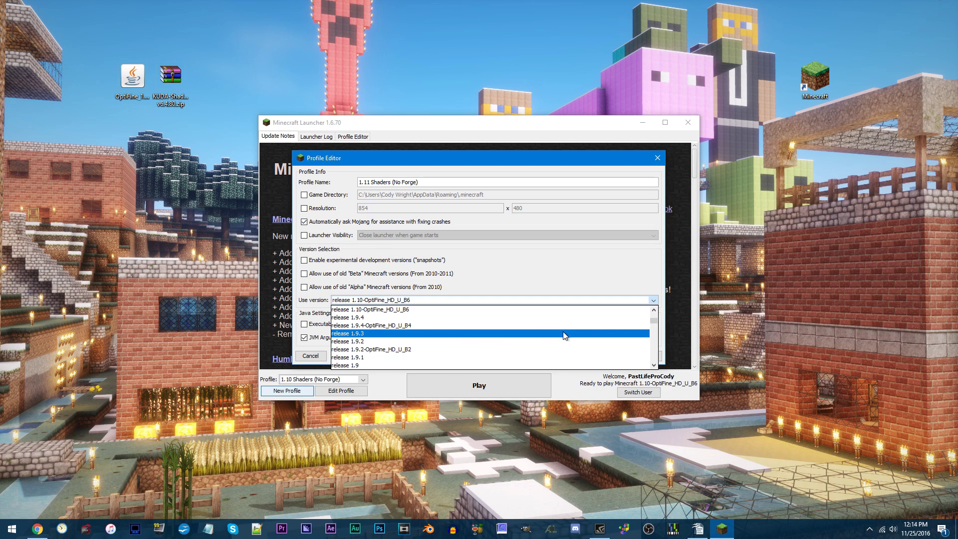
pyautogui.moveTo(654, 322); pyautogui.dragTo(654, 318)
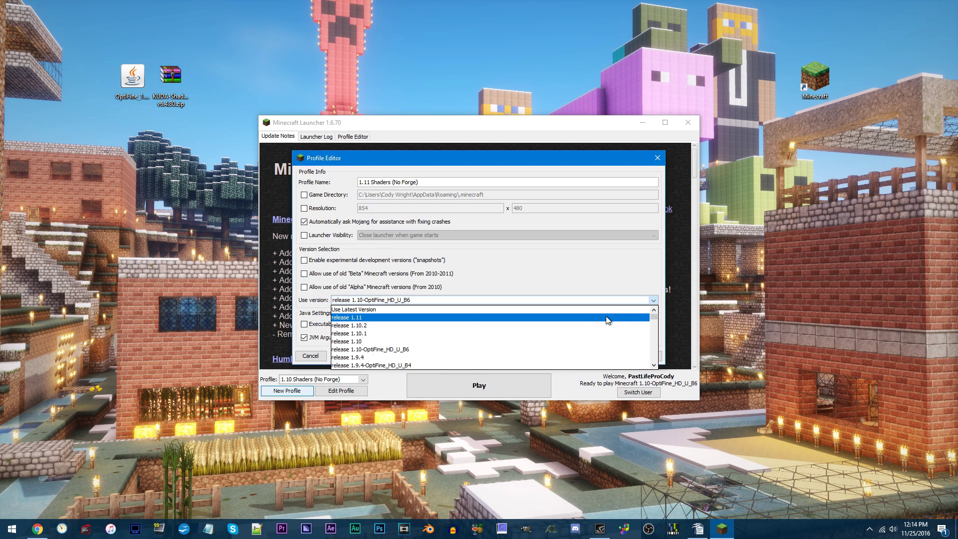
pyautogui.click(351, 317)
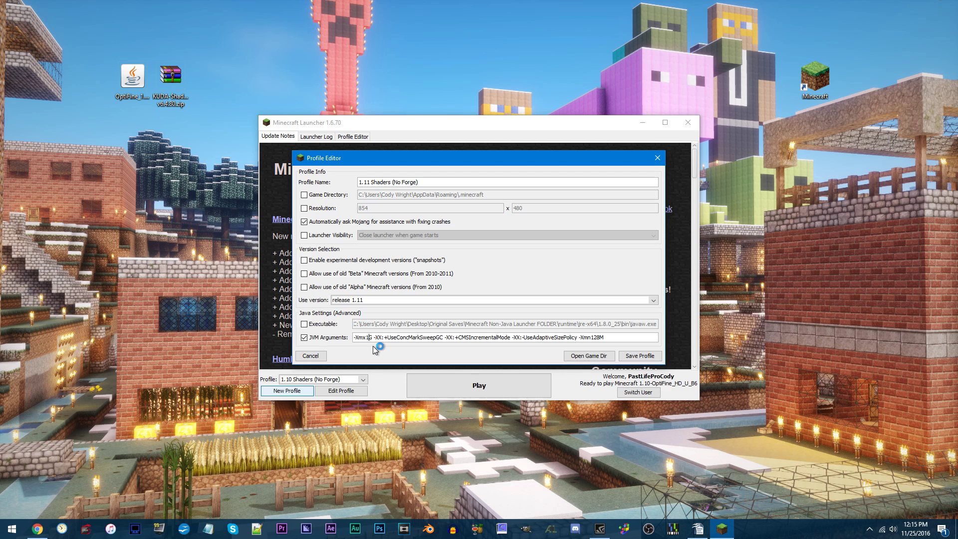
pyautogui.press('BackSpace')
pyautogui.write('4')
pyautogui.click(636, 357)
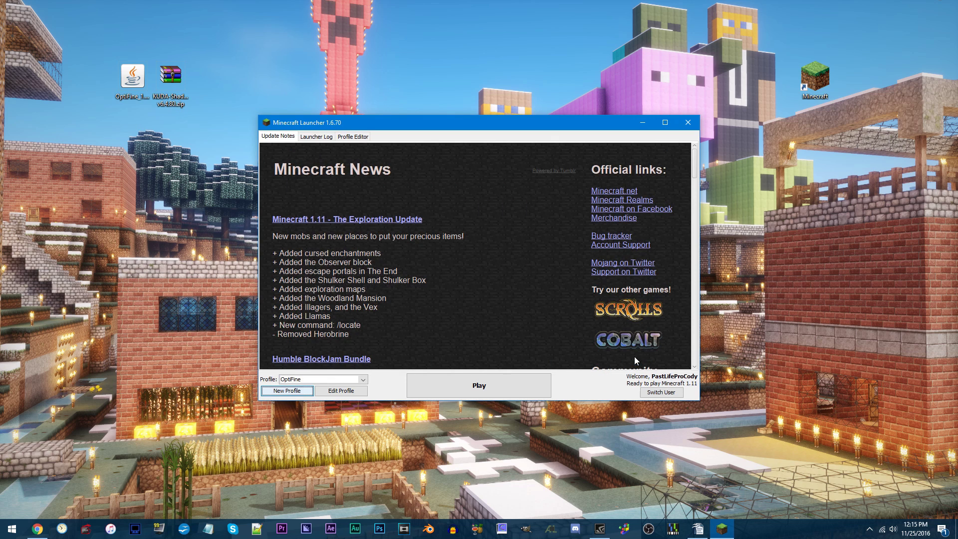
# Step: Run Minecraft once with the "1.11 Shaders (No Forge)" profile, then quit from the game's main menu
pyautogui.click(337, 378)
pyautogui.click(330, 399)
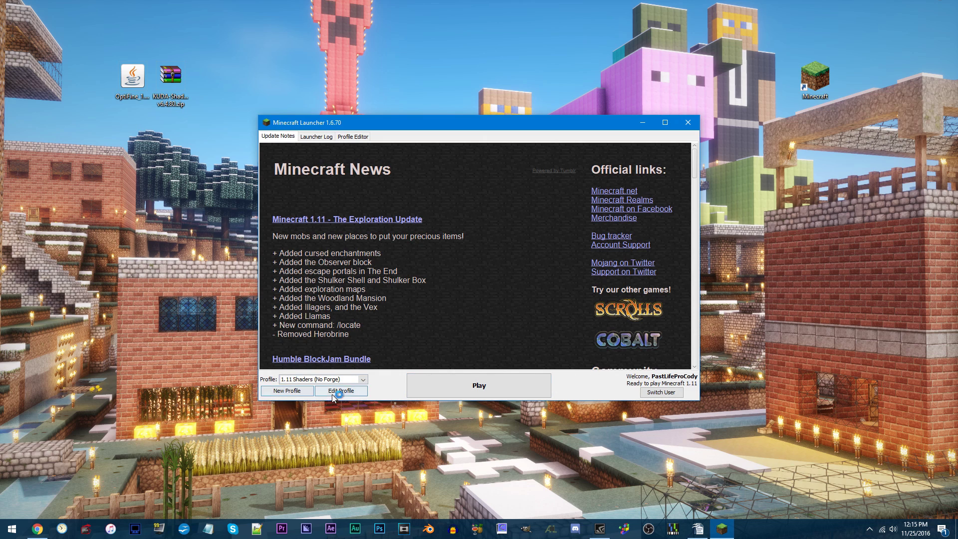
pyautogui.click(498, 384)
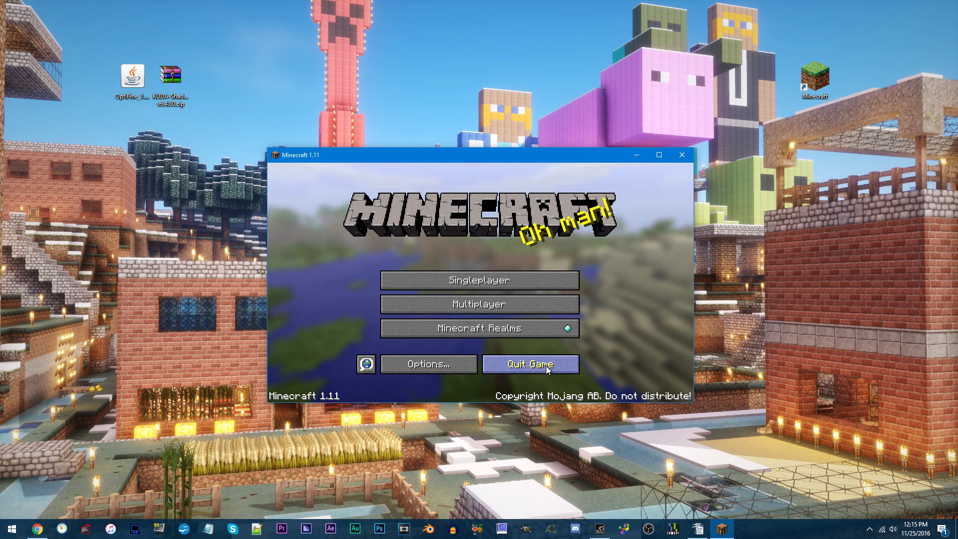
pyautogui.click(547, 369)
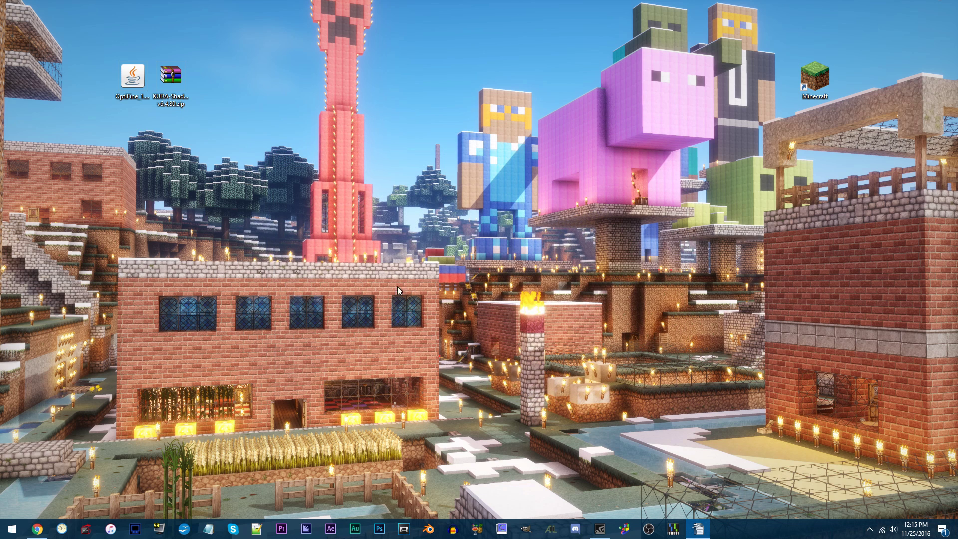
# Step: Install OptiFine HD Ultra B1 for Minecraft 1.11 using the OptiFine installer on the desktop
pyautogui.click(129, 78)
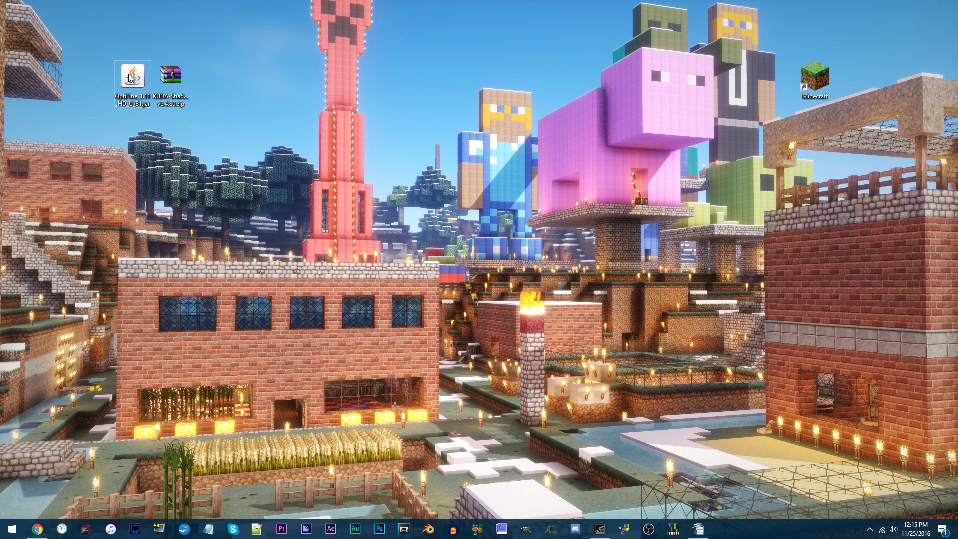
pyautogui.doubleClick(130, 77)
pyautogui.click(422, 307)
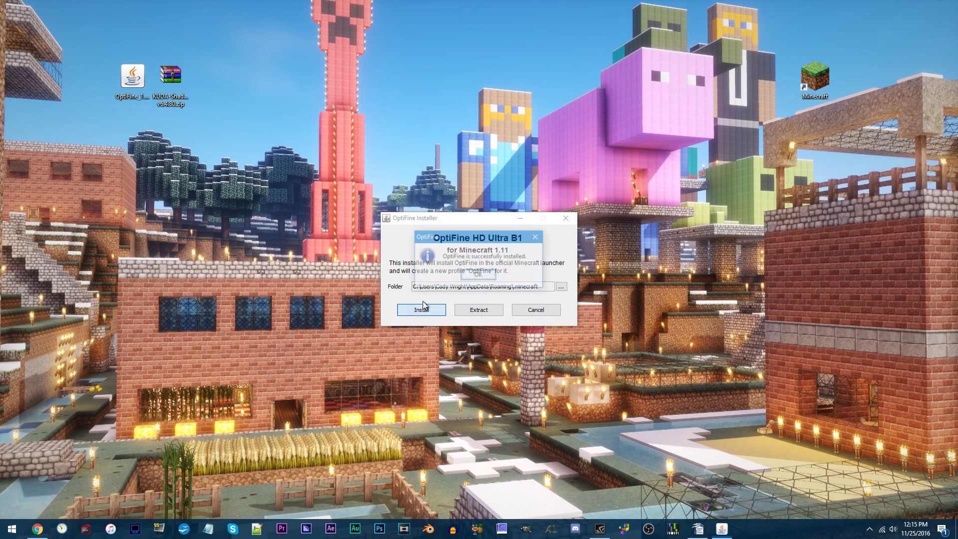
pyautogui.click(477, 275)
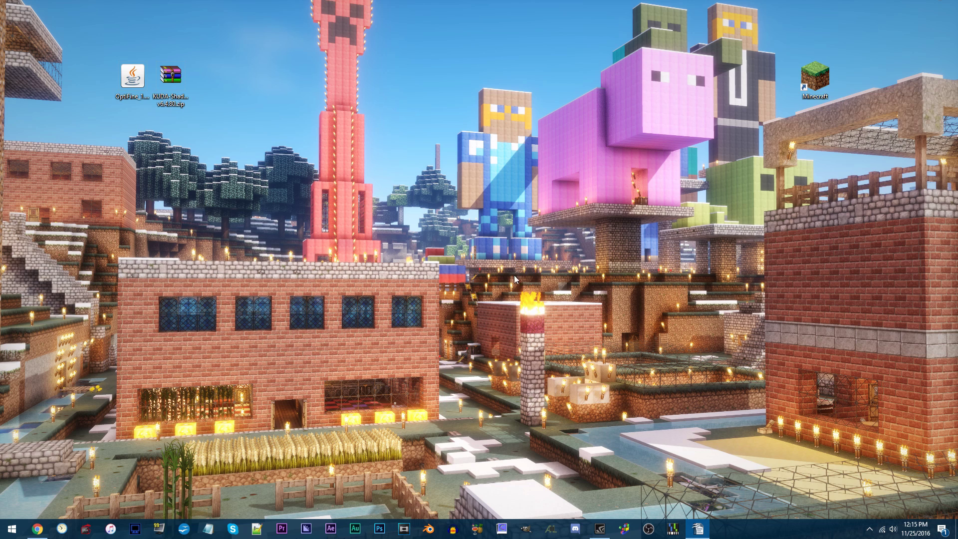
# Step: Reopen the Minecraft launcher and save the "1.11 Shaders (No Forge)" profile with version release 1.11-OptiFine_HD_U_B1
pyautogui.doubleClick(815, 80)
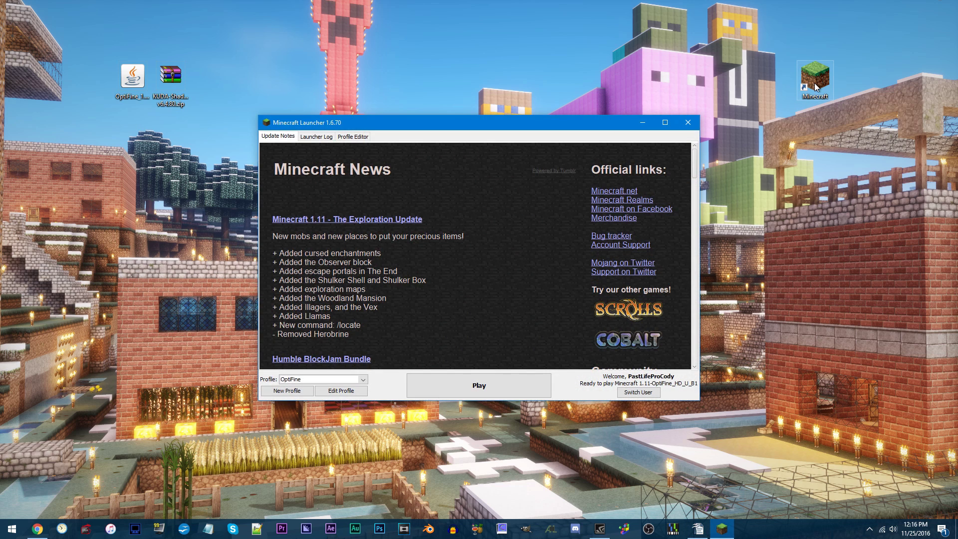
pyautogui.click(306, 378)
pyautogui.scroll(3, 318, 408)
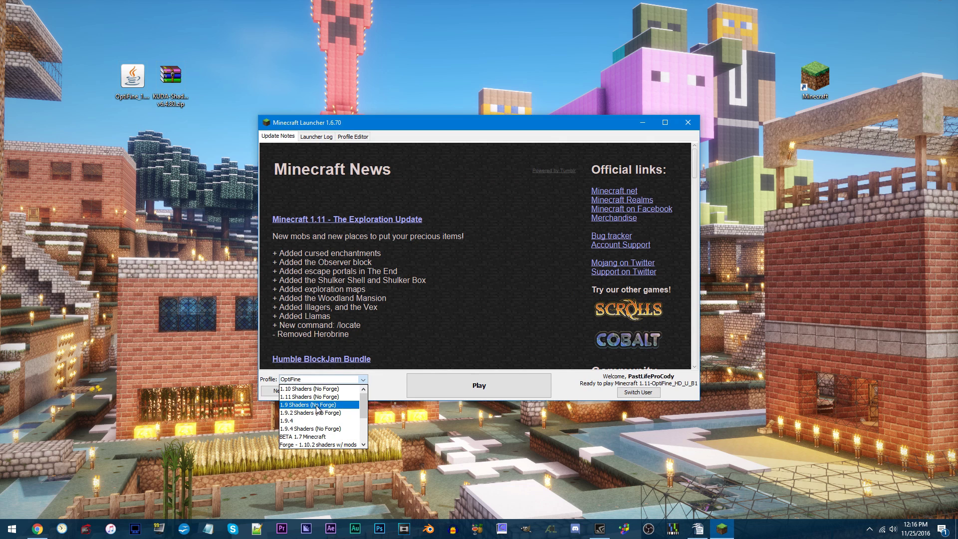
pyautogui.click(307, 397)
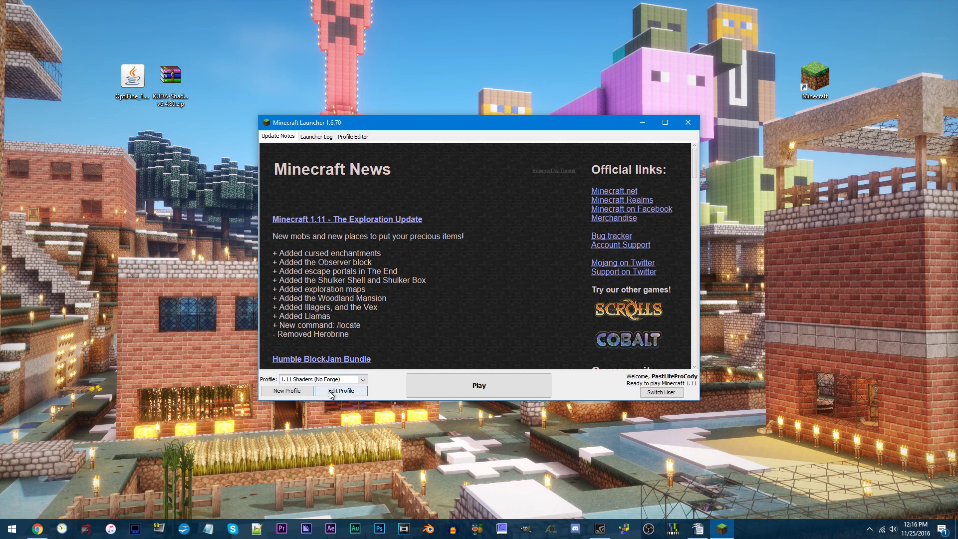
pyautogui.click(330, 392)
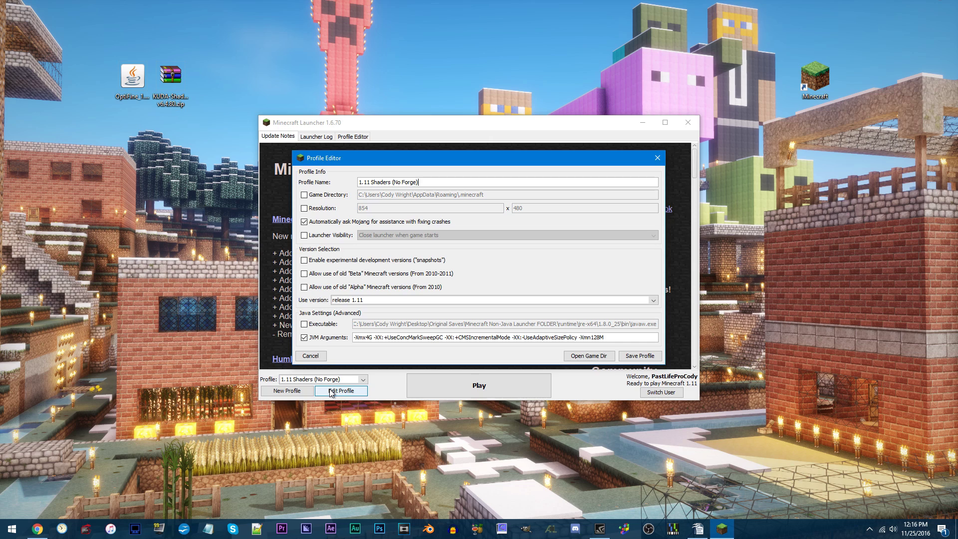
pyautogui.click(354, 302)
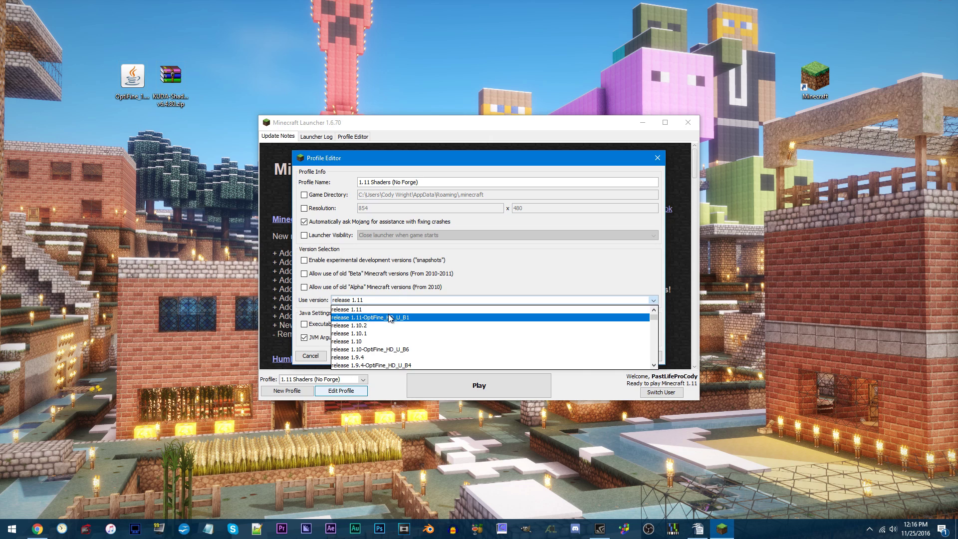
pyautogui.click(447, 318)
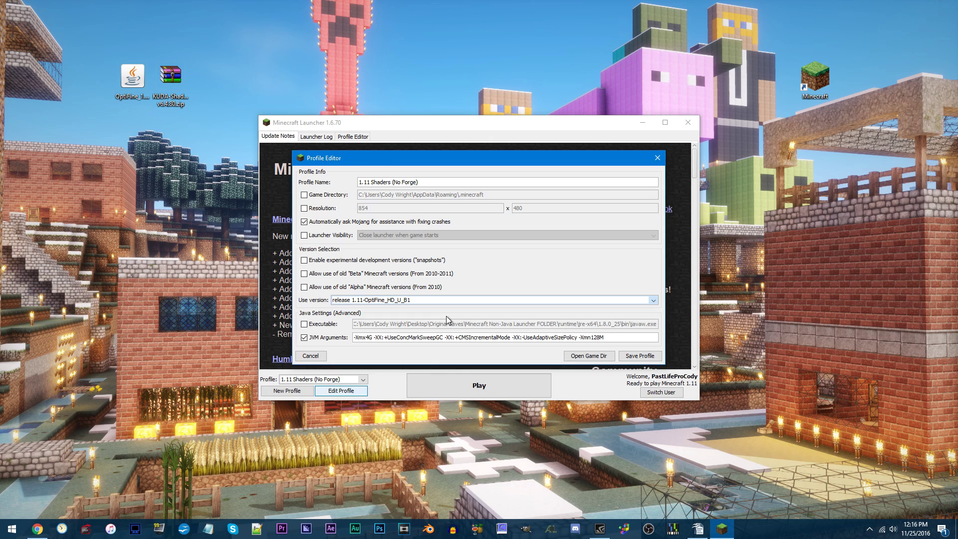
pyautogui.click(649, 355)
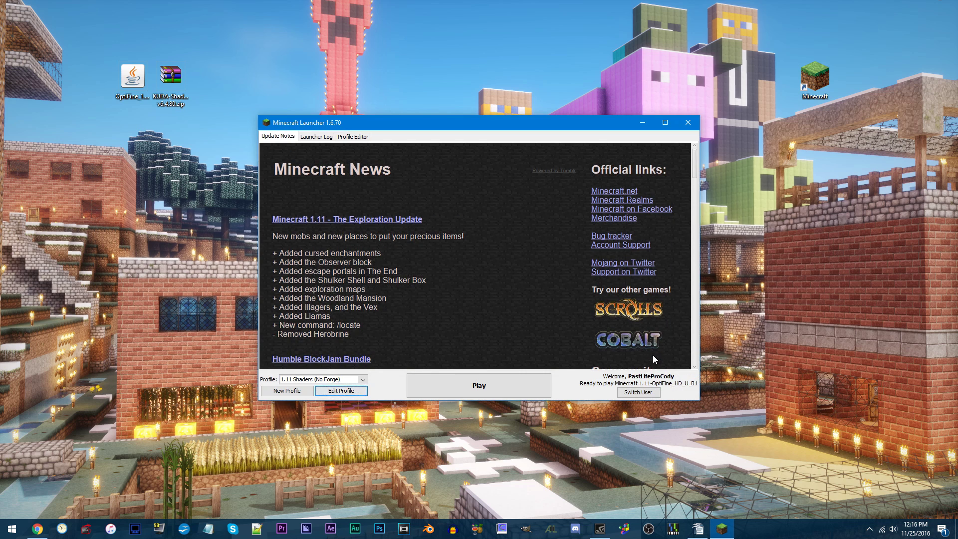
# Step: Launch Minecraft with the "1.11 Shaders (No Forge)" profile
pyautogui.click(330, 381)
pyautogui.click(333, 383)
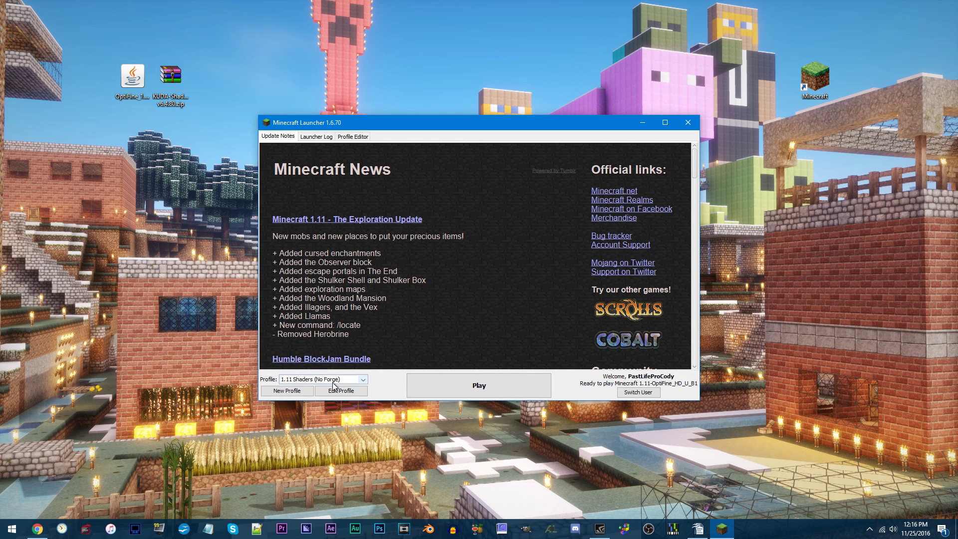
pyautogui.click(491, 384)
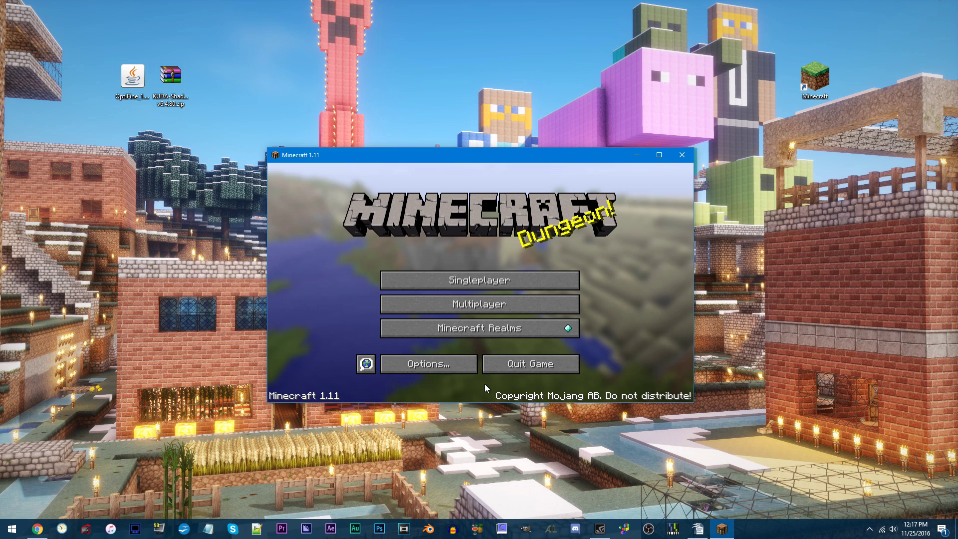
# Step: Open the shaderpacks folder from the game's shader settings and move KUDA-Shaders v6.4.80.zip into it from the desktop
pyautogui.click(421, 365)
pyautogui.click(350, 278)
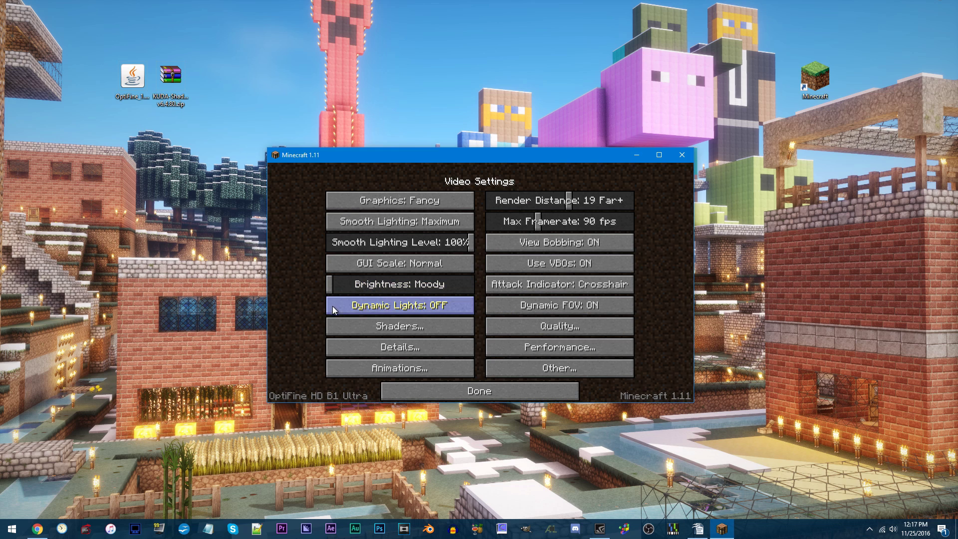
pyautogui.click(407, 332)
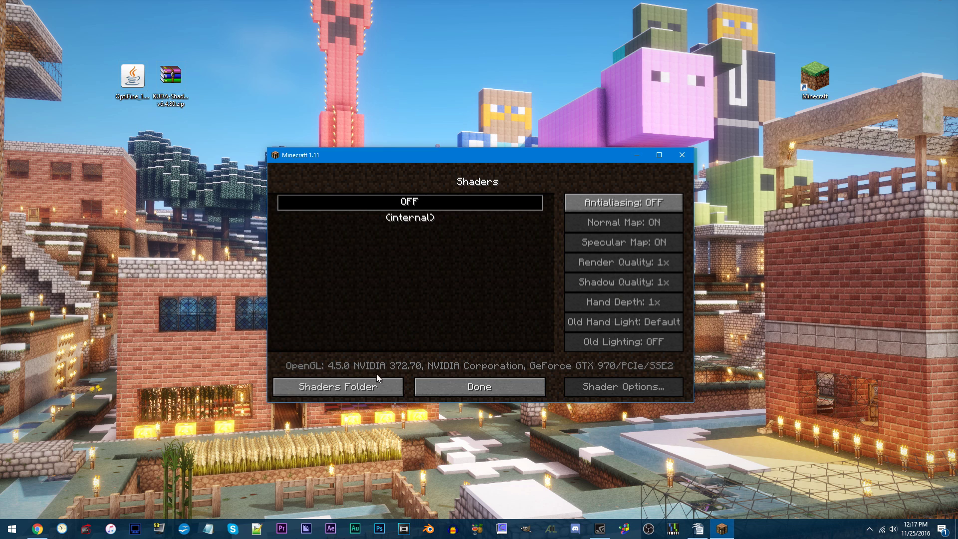
pyautogui.click(357, 389)
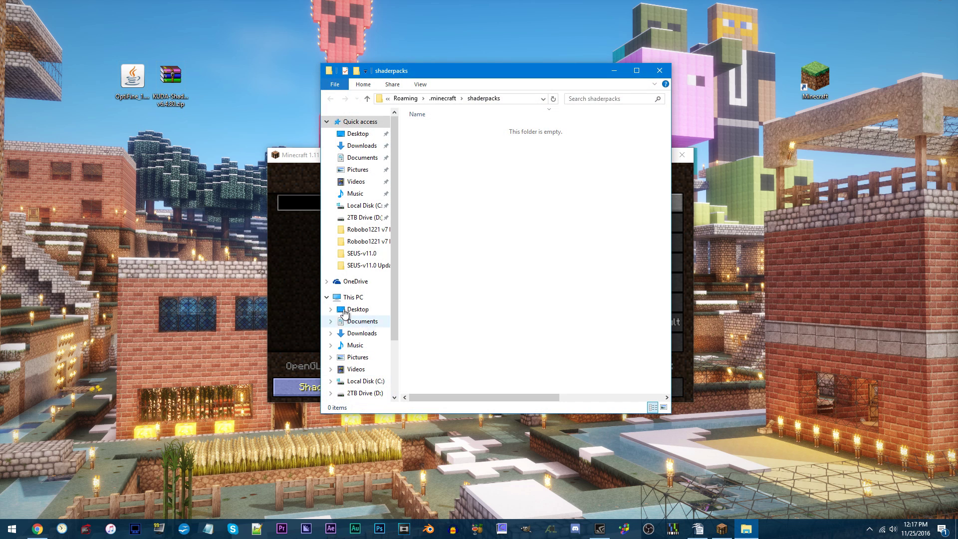
pyautogui.moveTo(310, 174); pyautogui.dragTo(494, 184)
pyautogui.click(660, 72)
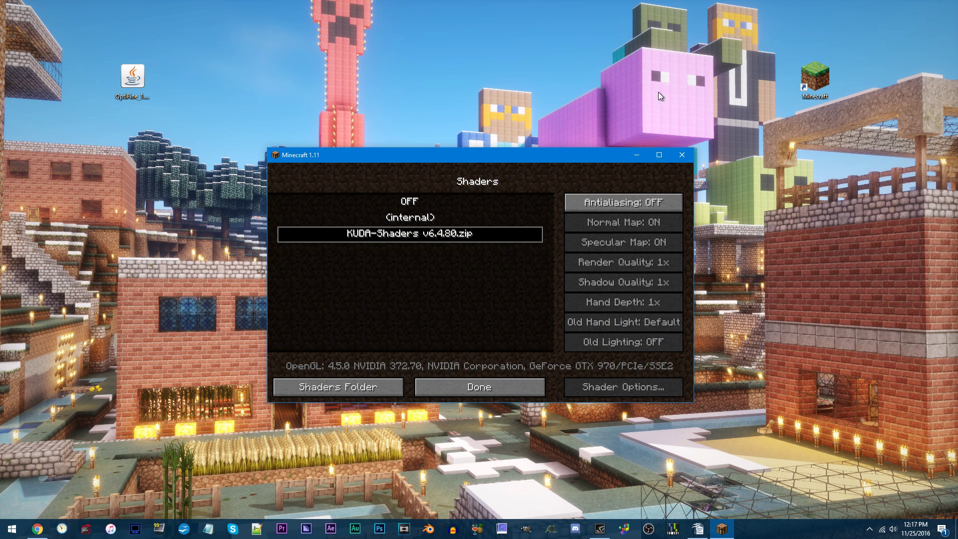